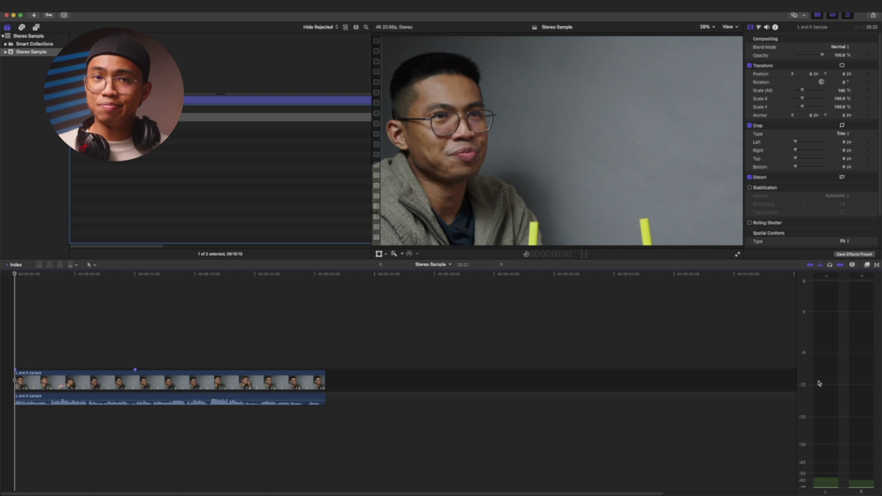
Play the L and R Sample clip to hear its current stereo audio.
{"action": "key", "text": "space"}
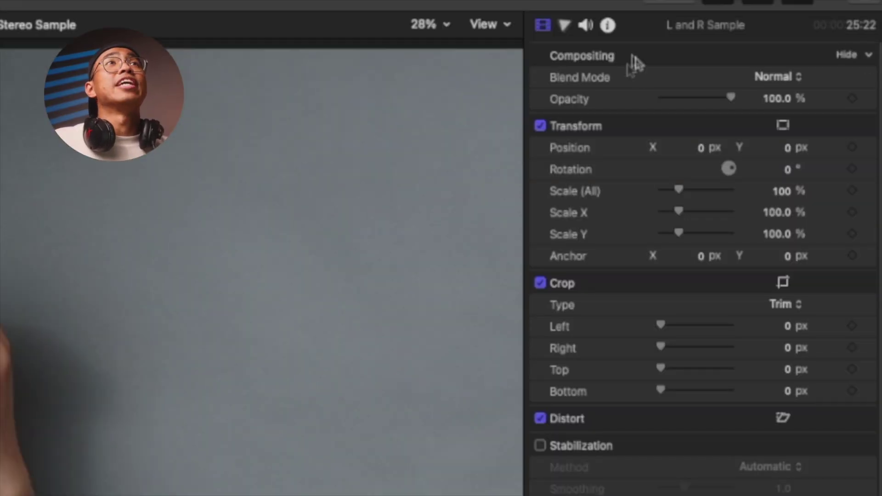
Show the Audio Inspector for the L and R Sample clip, currently set to Stereo.
{"action": "left_click", "coordinate": [586, 26]}
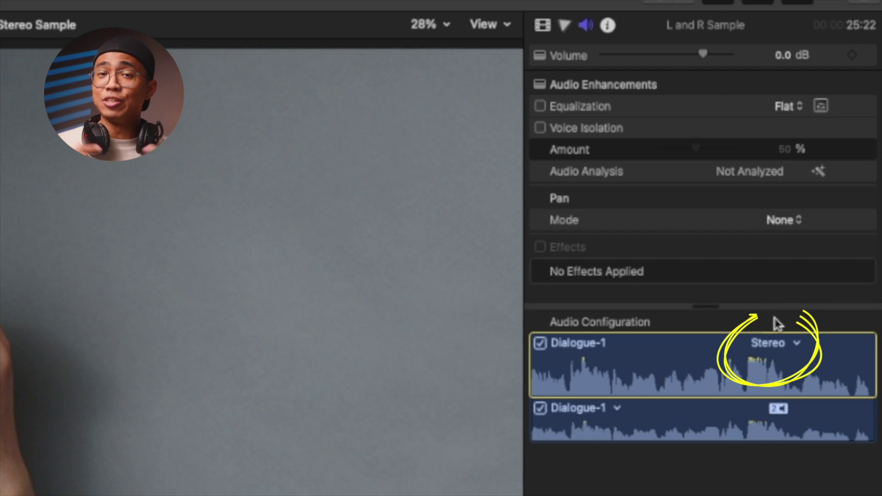
List the Audio Configuration choices: Dual Mono, Stereo and Reverse Stereo.
{"action": "left_click", "coordinate": [793, 343]}
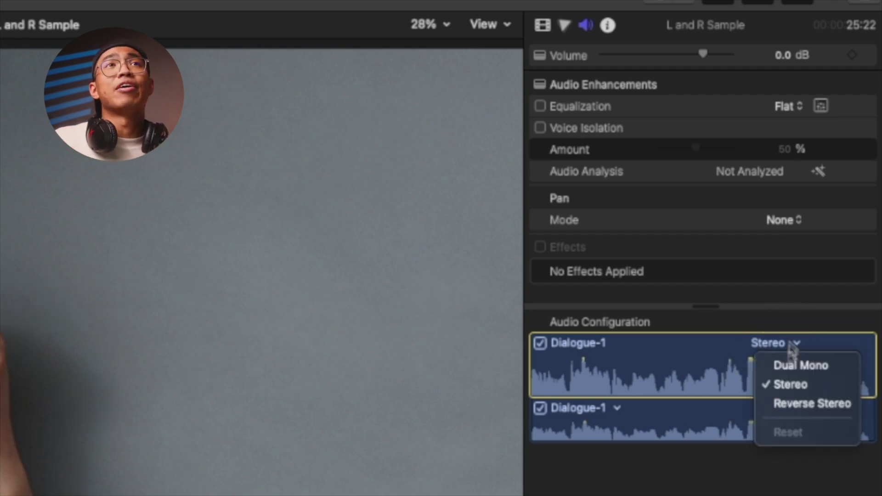